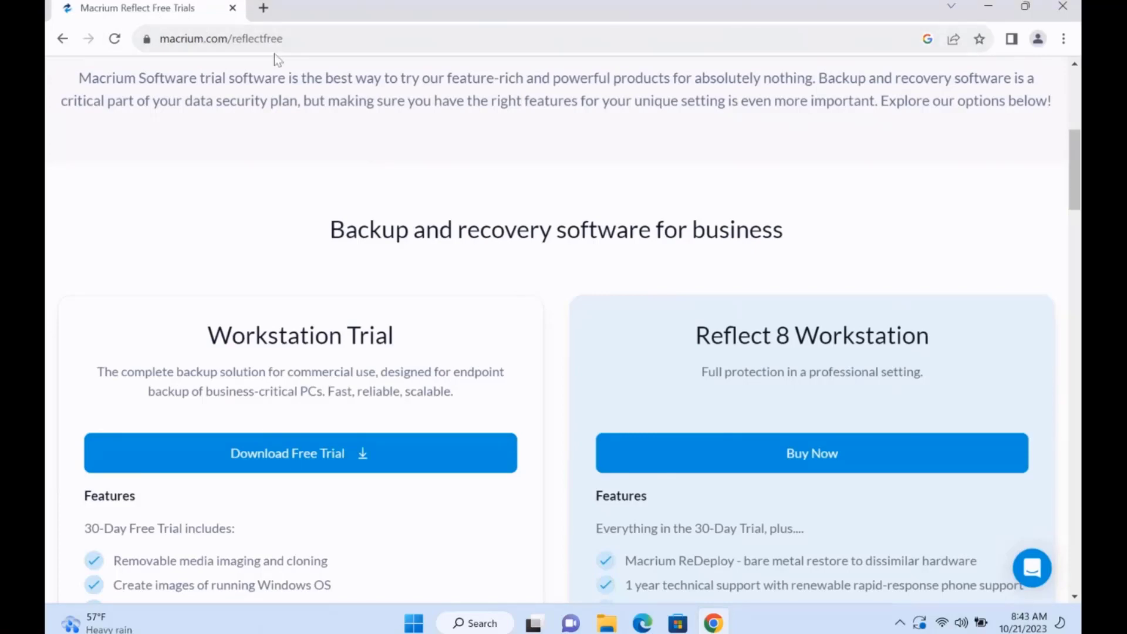
- Download the Reflect 8 Home free trial and show ReflectDLHT.exe in the browser's downloads list
click(287, 38)
scroll(310, 178, down, 10)
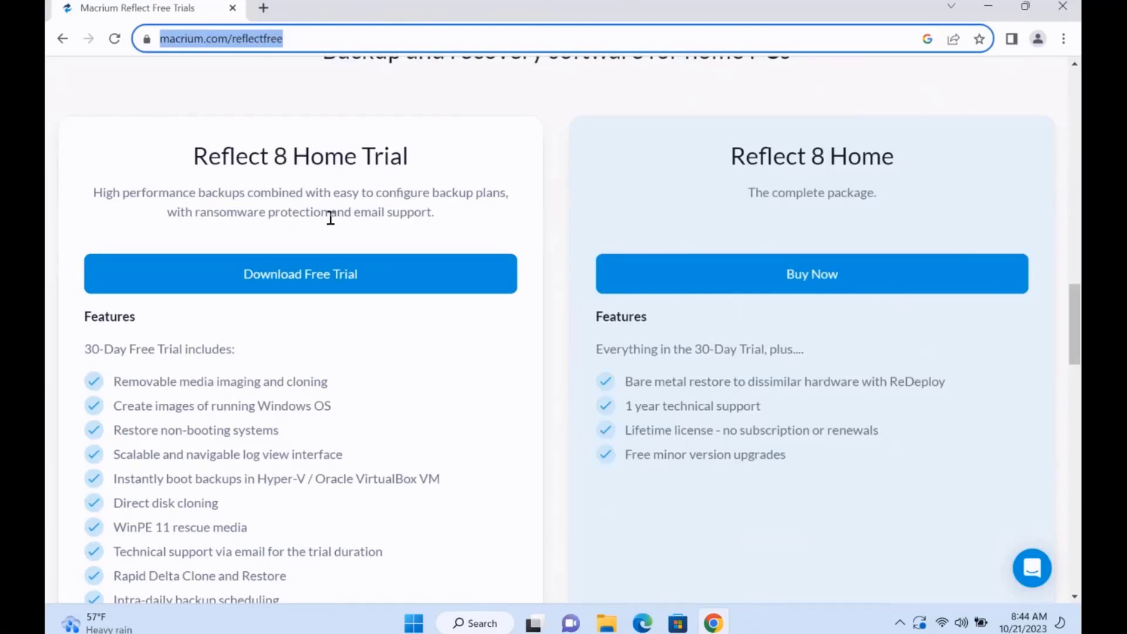
click(317, 276)
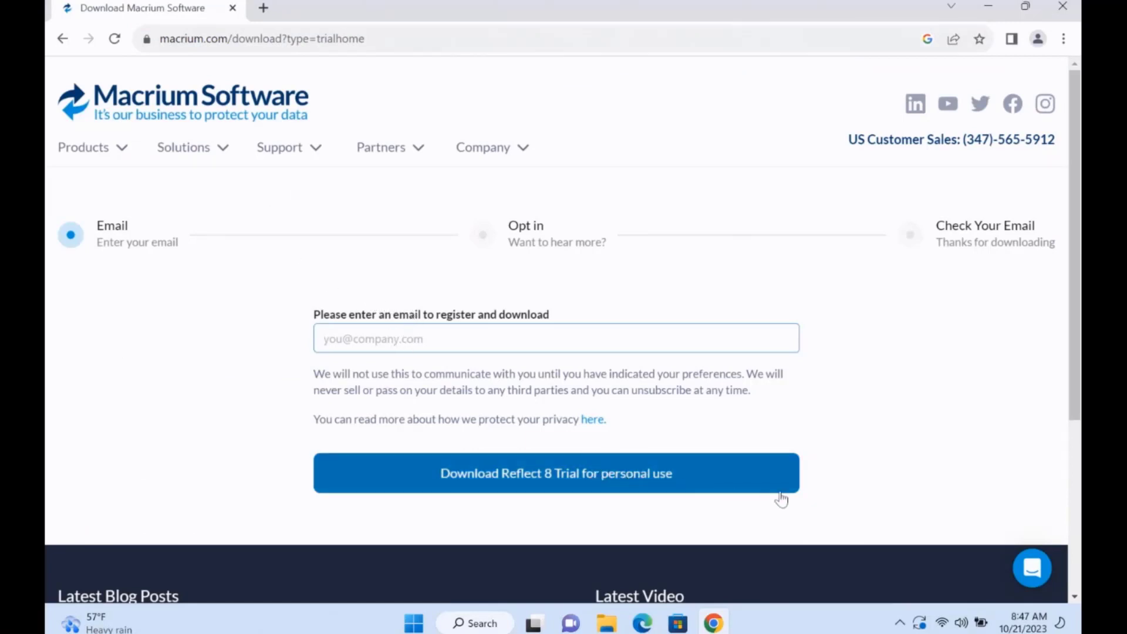
click(1063, 38)
click(843, 157)
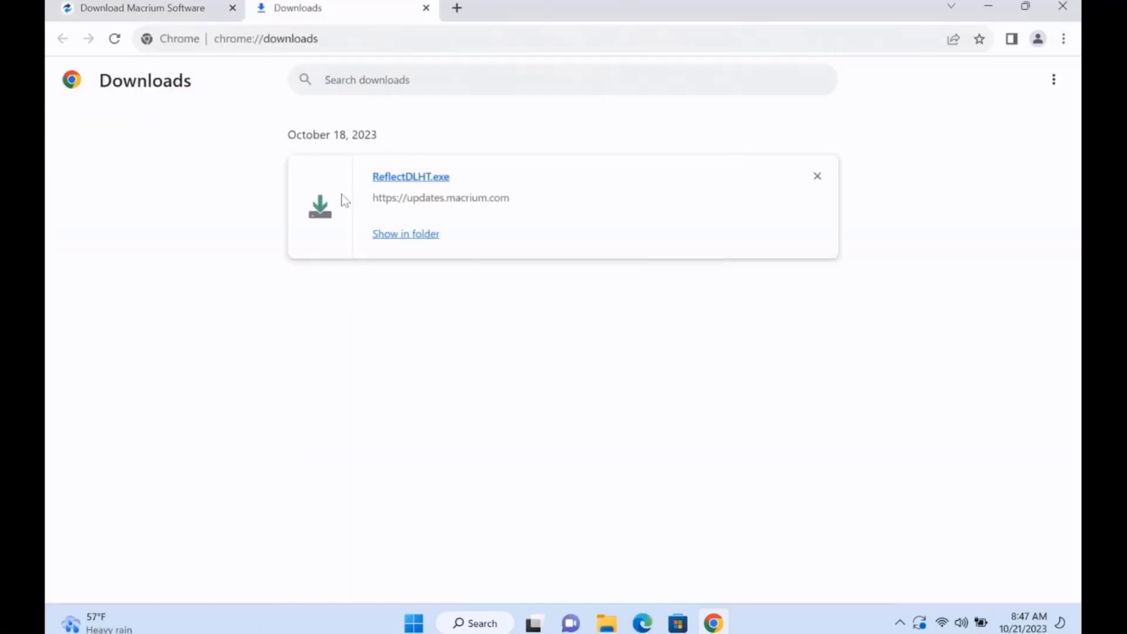
- Run ReflectDLHT.exe to download the 193.4 MB Home installer, overwriting the existing files
click(394, 184)
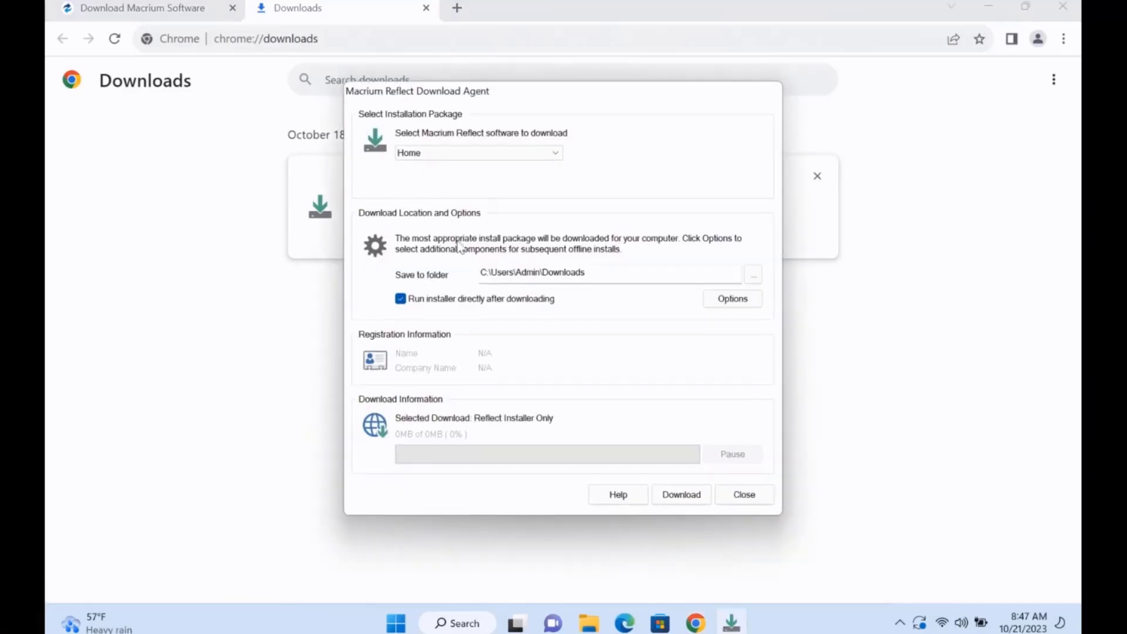
click(677, 496)
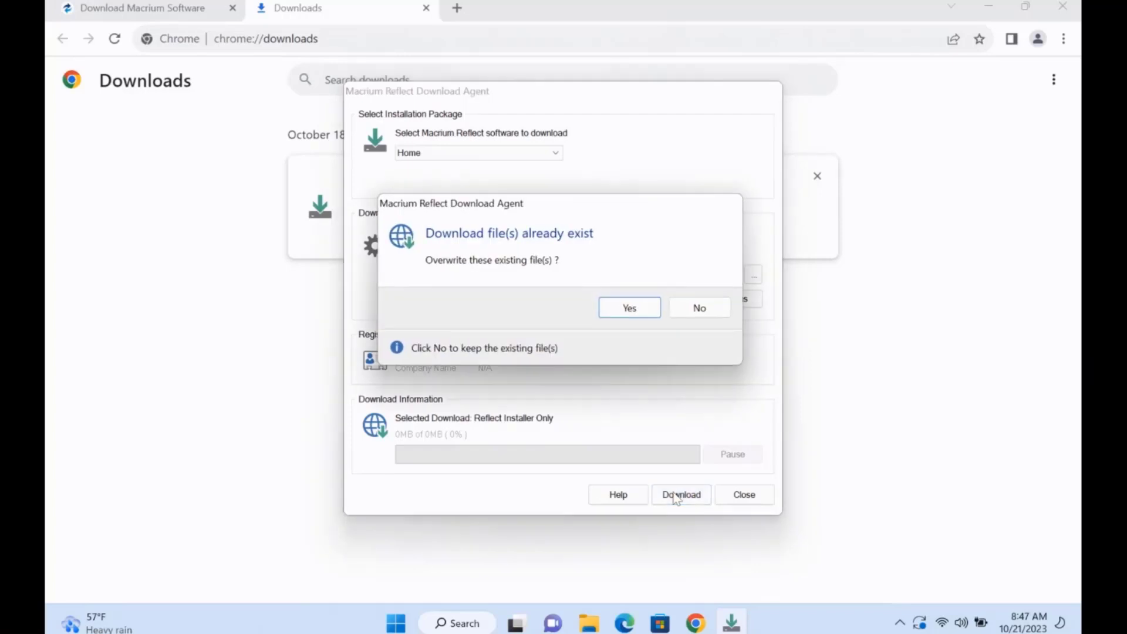
click(646, 309)
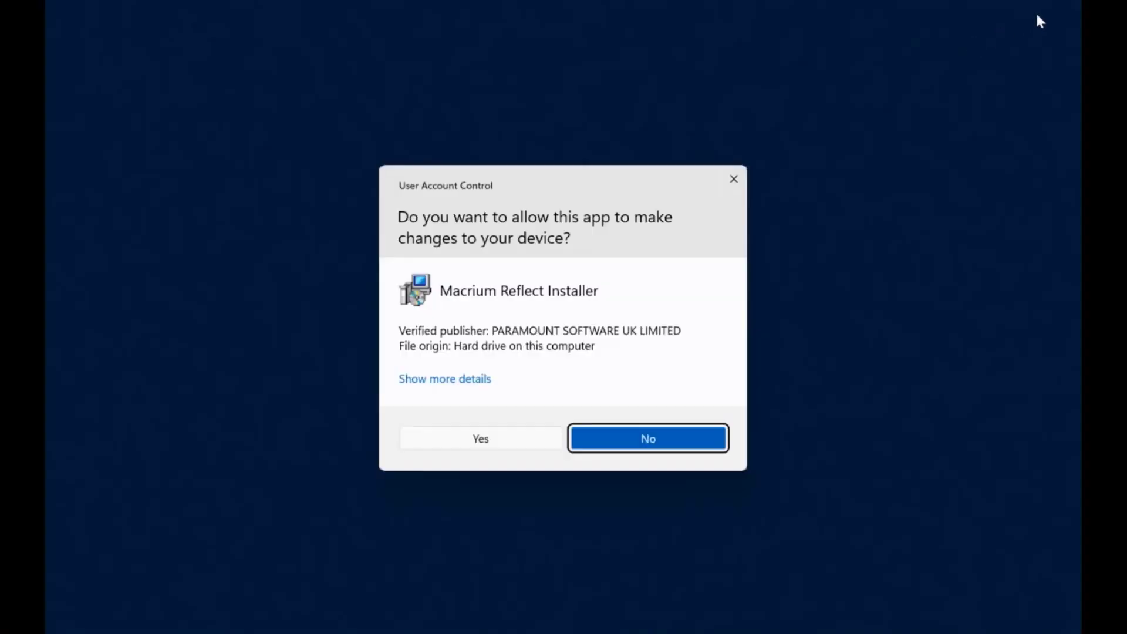
- Allow the Reflect installer, accept the license agreement and continue with the 30-day trial
click(484, 435)
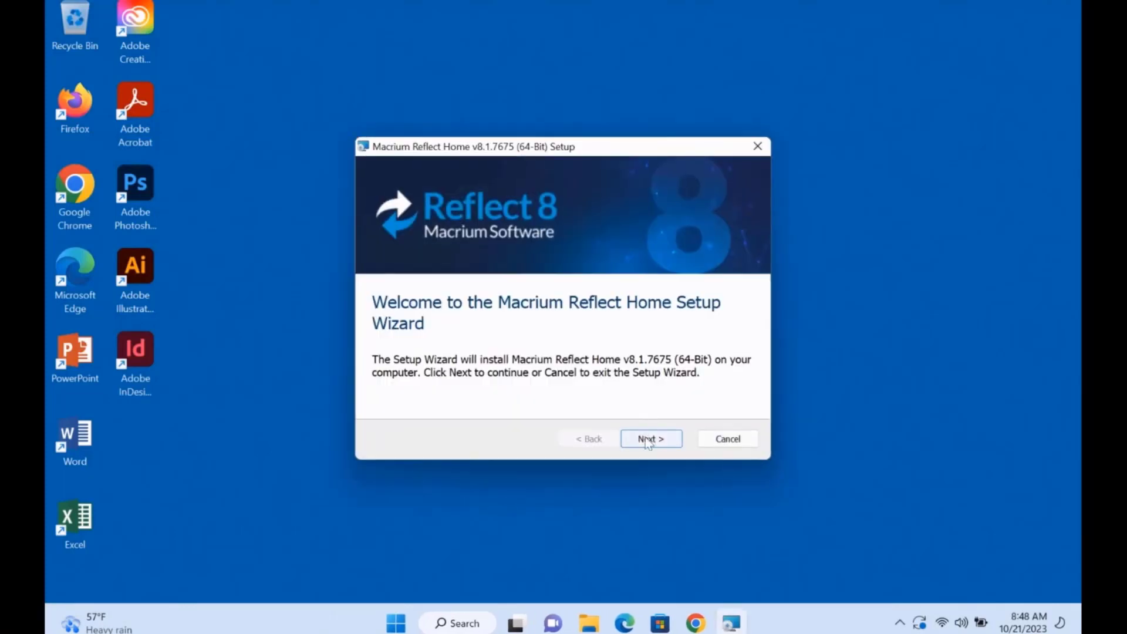
click(651, 440)
click(535, 377)
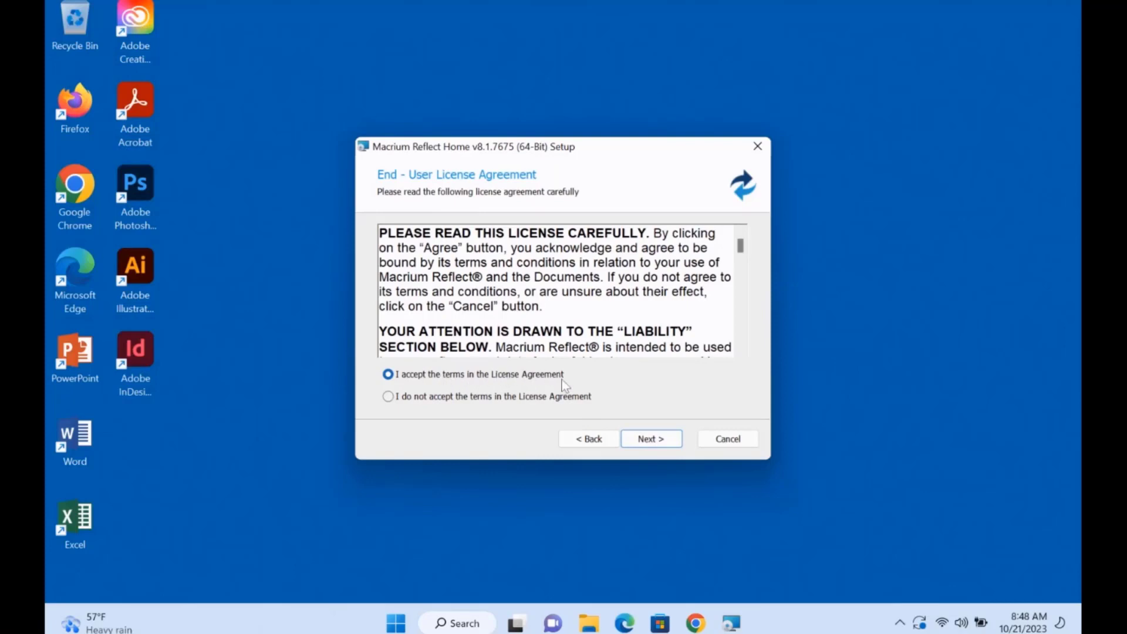
click(650, 438)
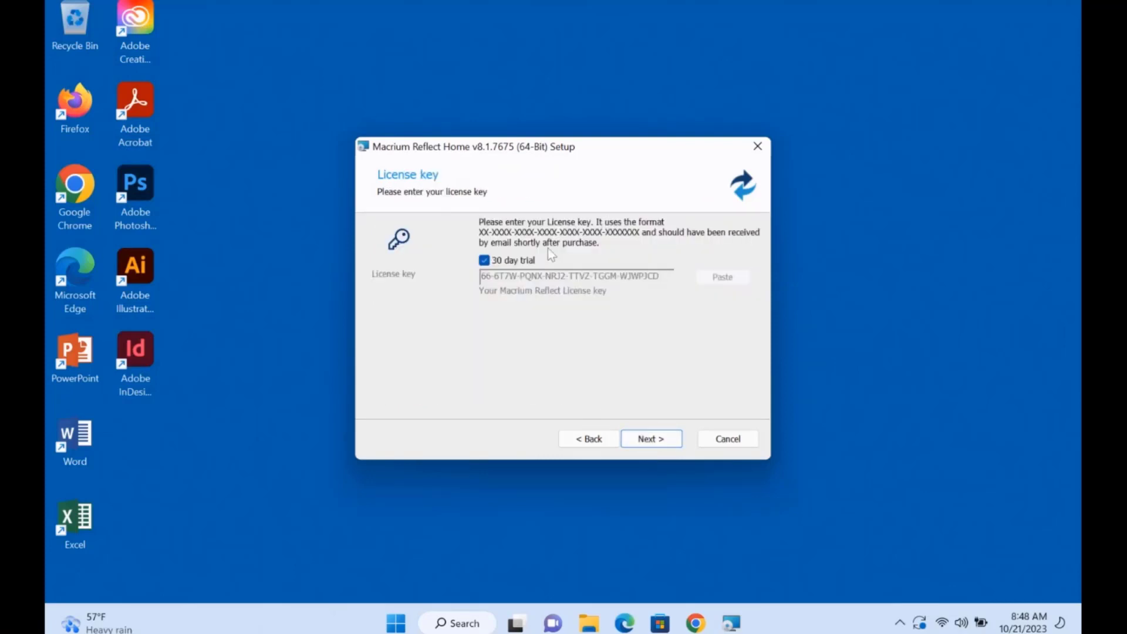
click(658, 440)
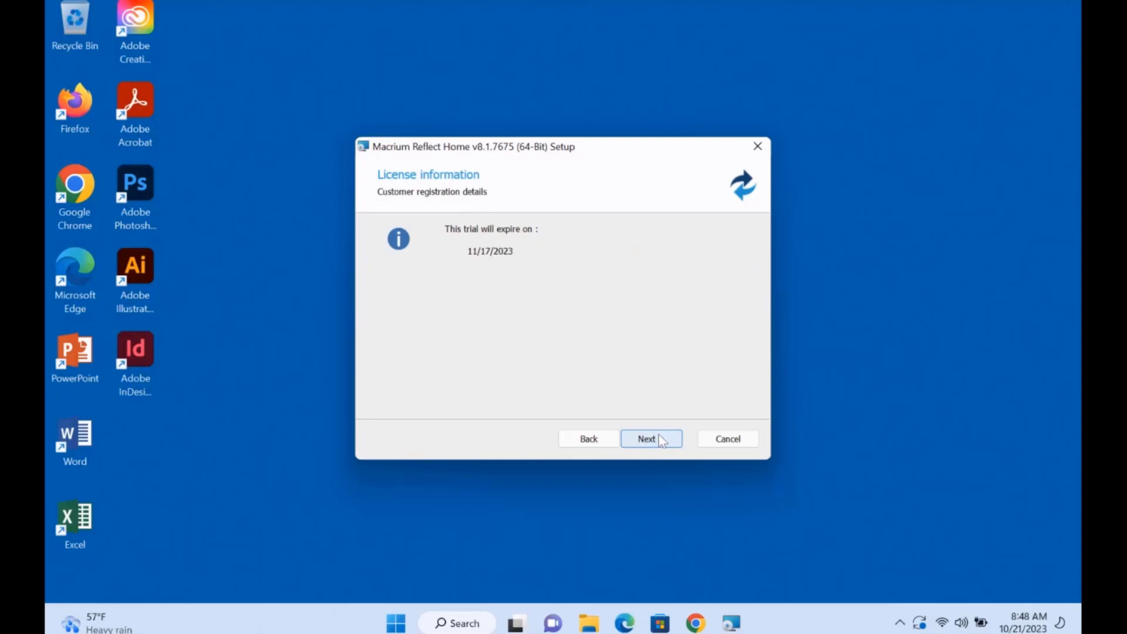
- Install Reflect Home with the default custom setup, finish, and postpone the system restart
click(660, 438)
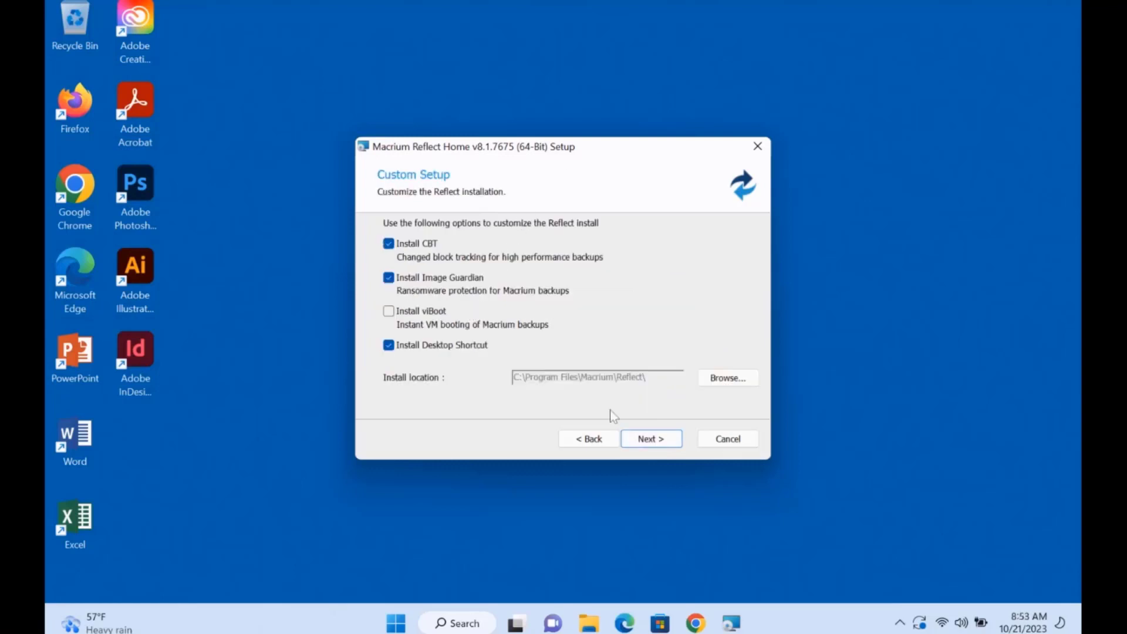
click(646, 442)
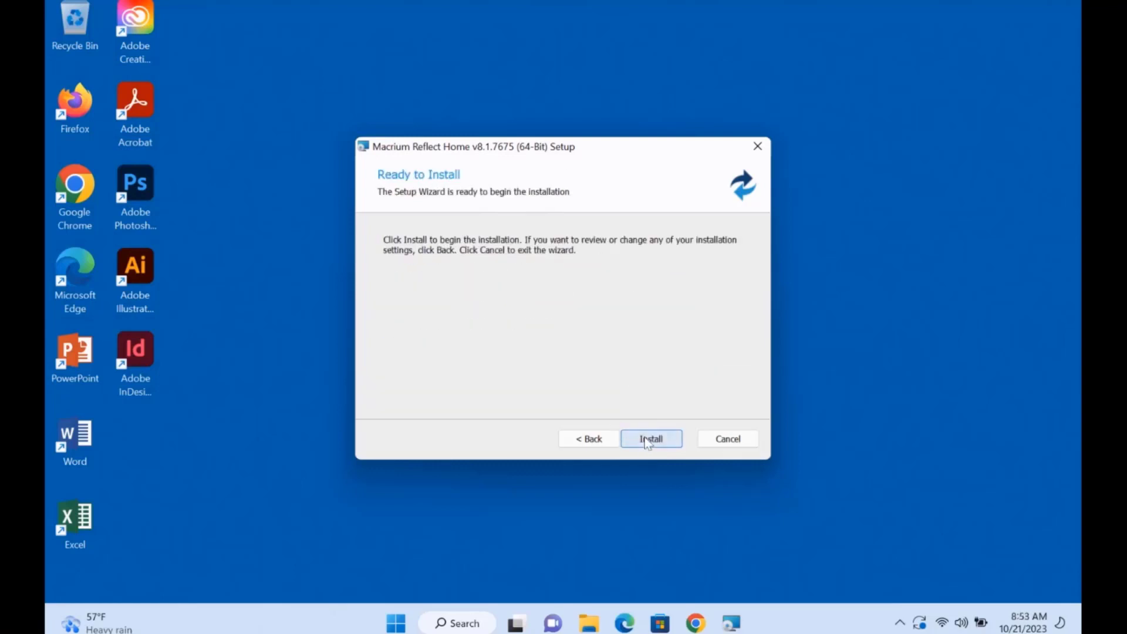
click(648, 441)
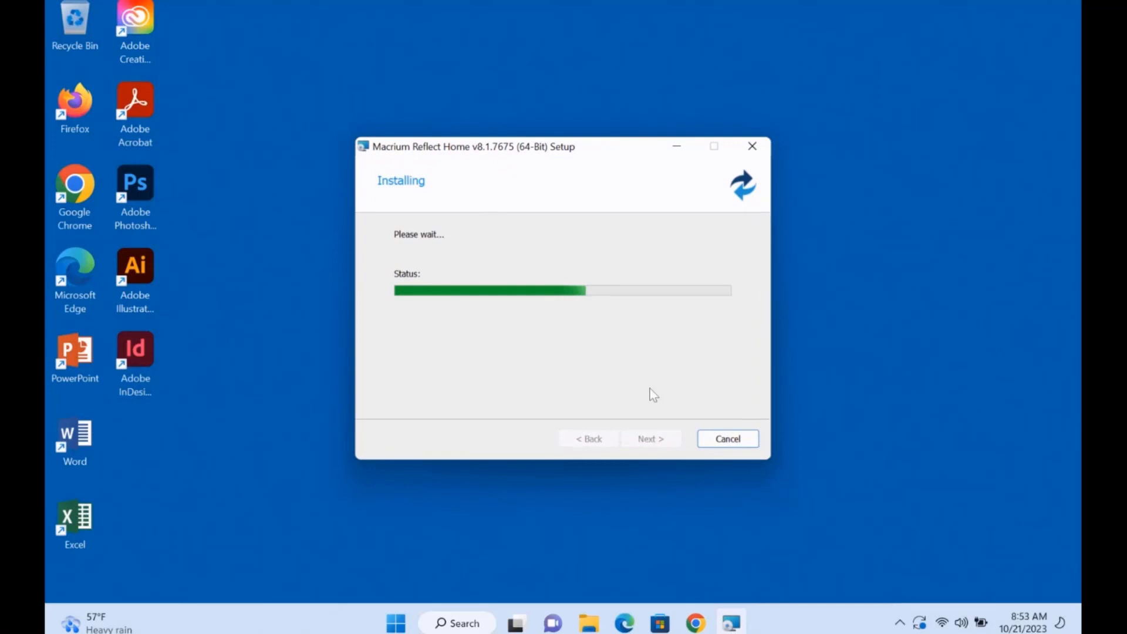
click(648, 439)
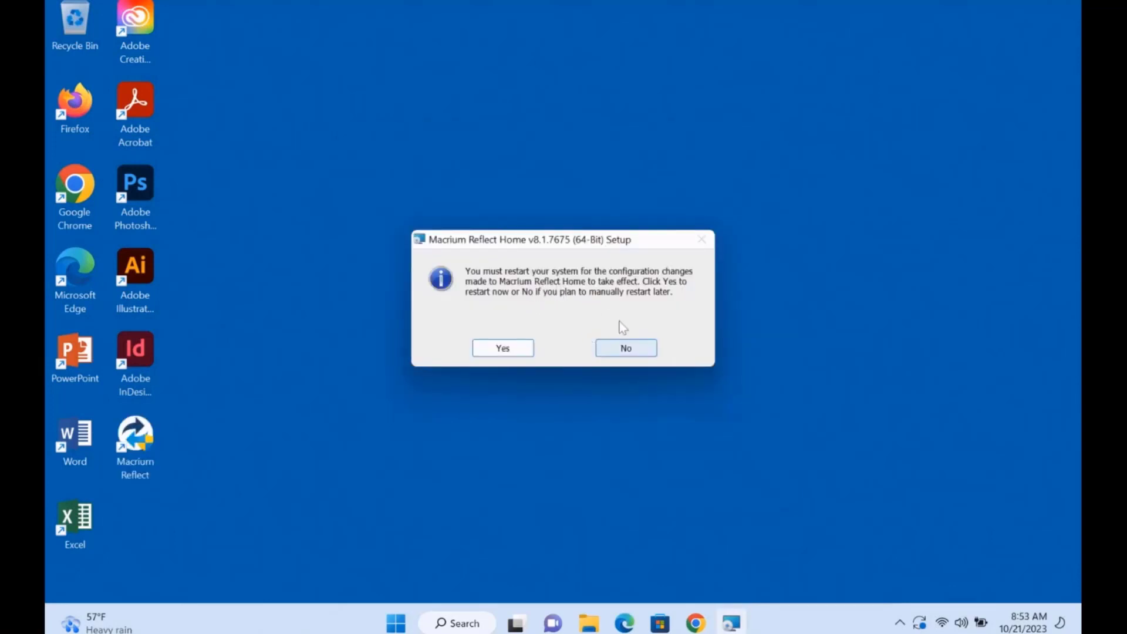
click(602, 348)
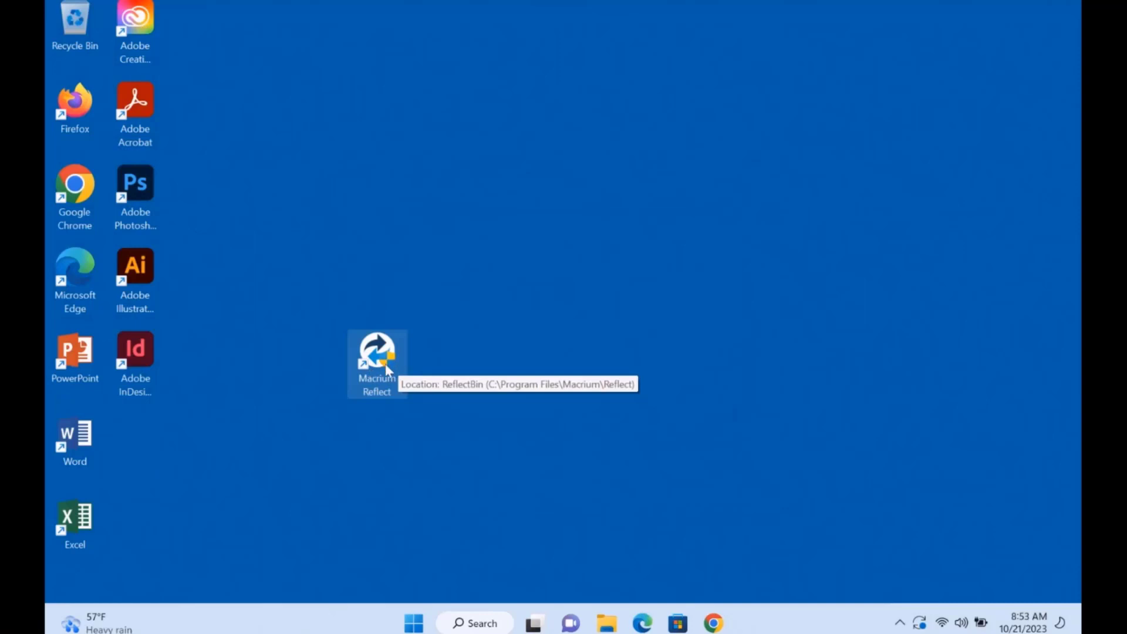
- Launch Macrium Reflect from the desktop shortcut with admin rights and keep Light Mode
double_click(377, 358)
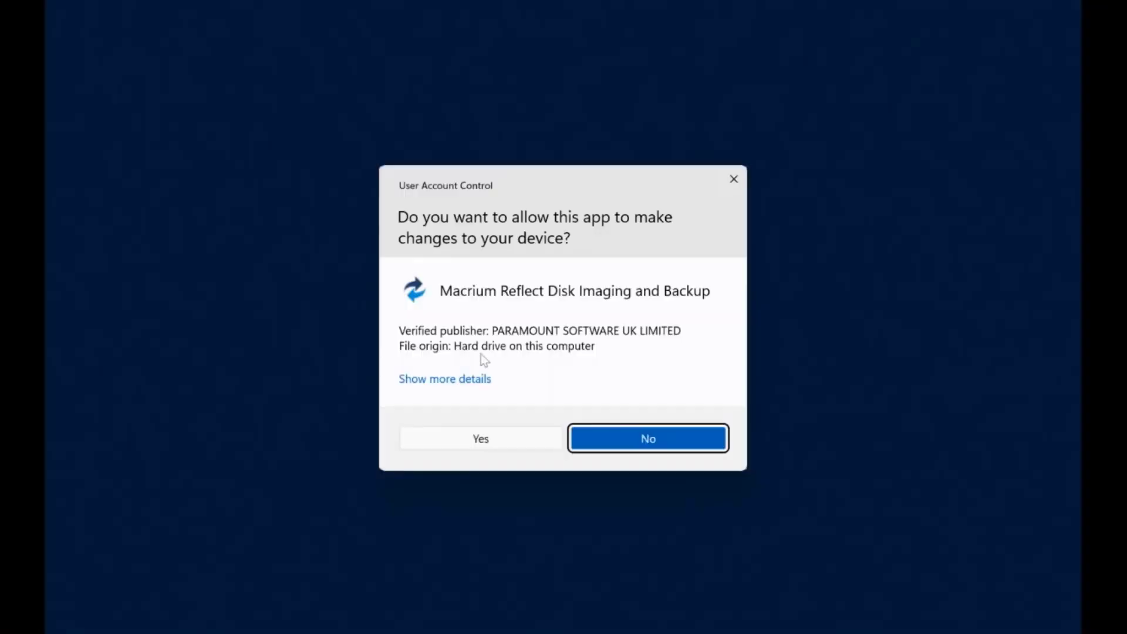
click(500, 440)
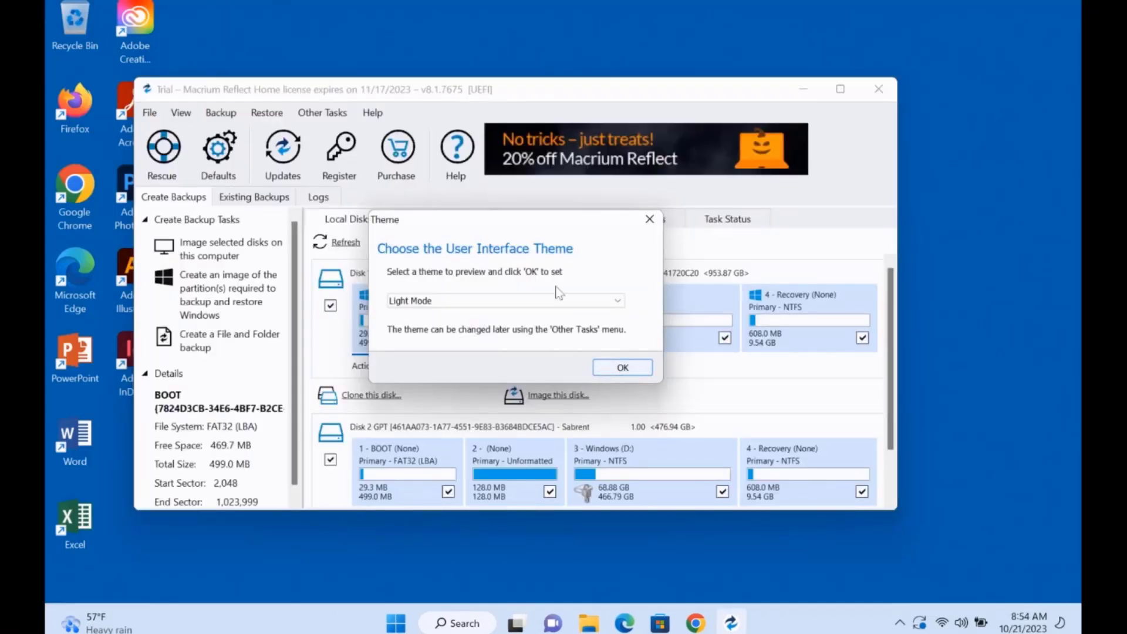
click(630, 372)
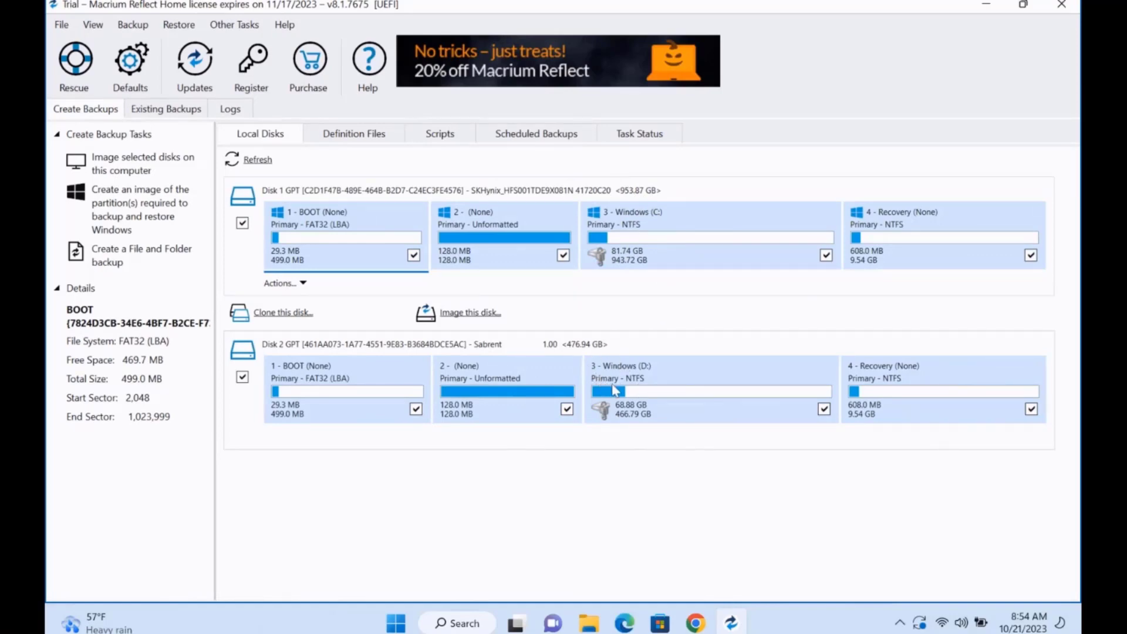
- Clone Disk 1 onto the 476.94 GB Sabrent Disk 2 with all four partitions, skipping scheduling
click(295, 315)
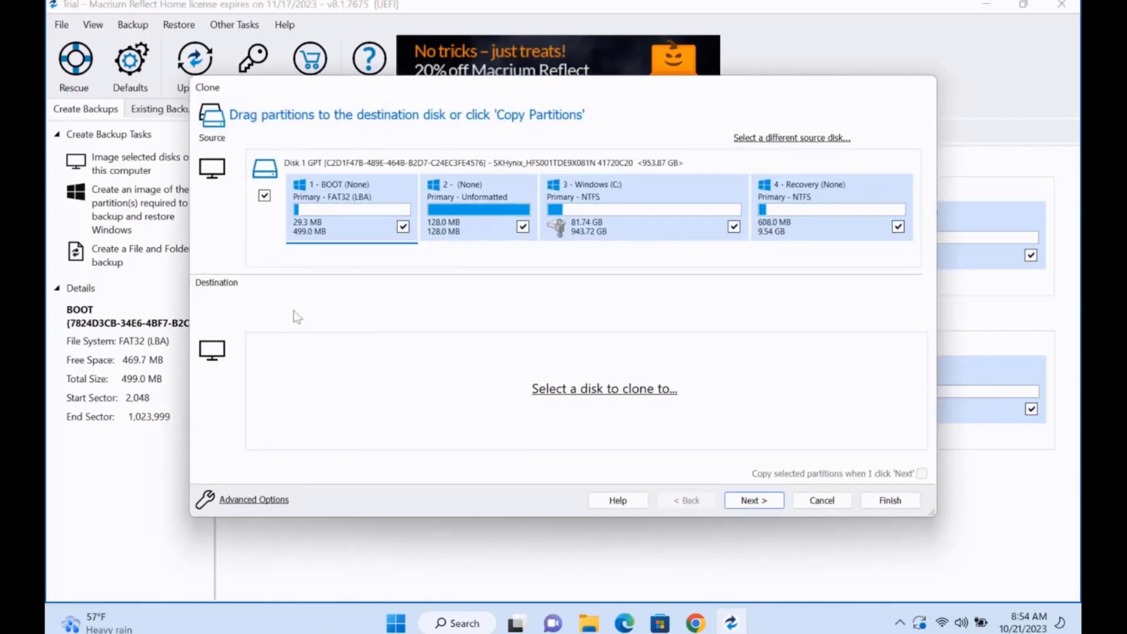
click(581, 389)
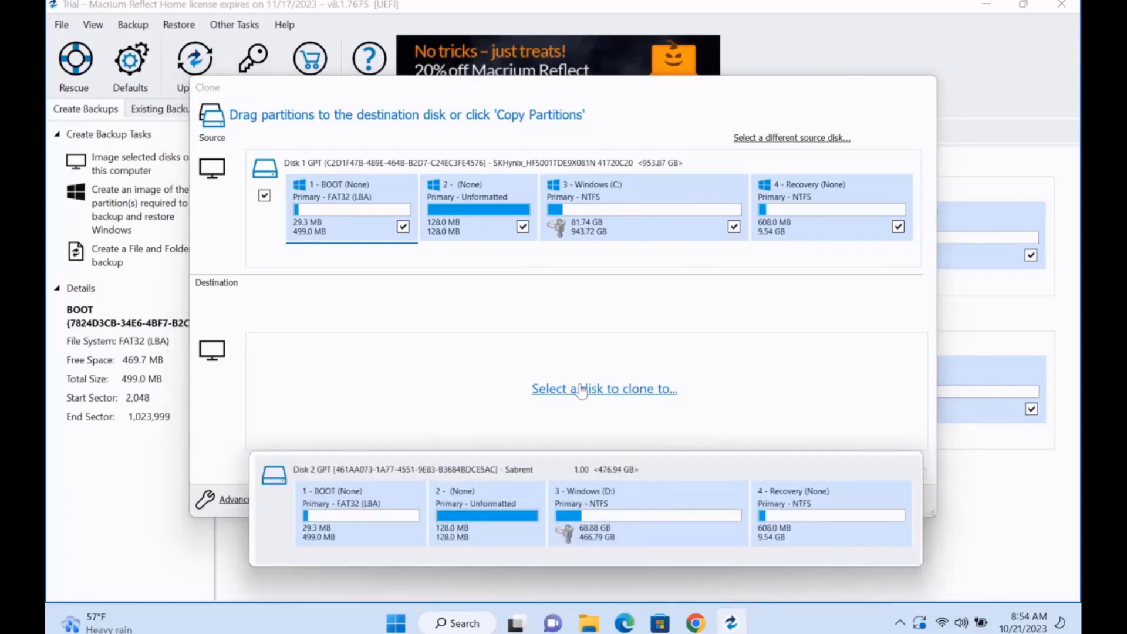
click(558, 458)
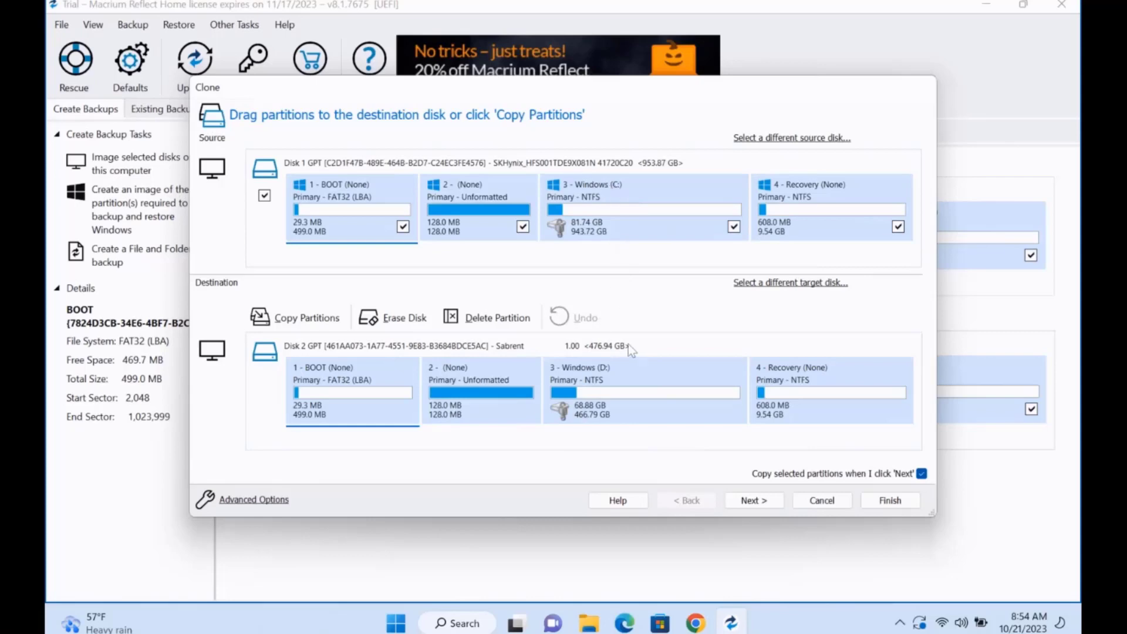
click(751, 501)
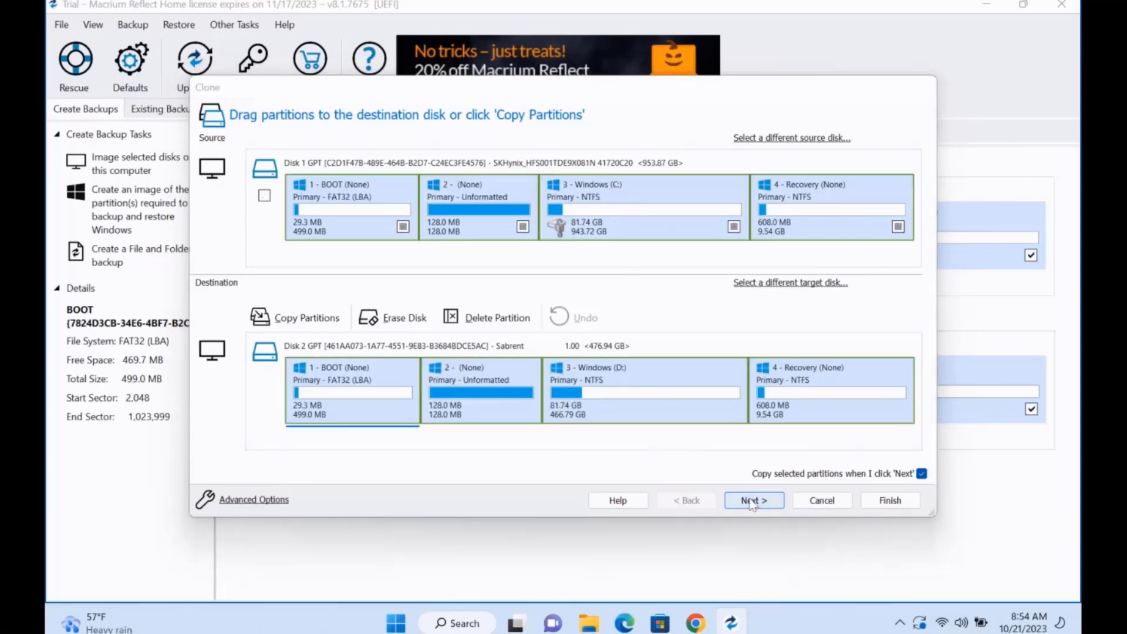
key(Return)
click(738, 503)
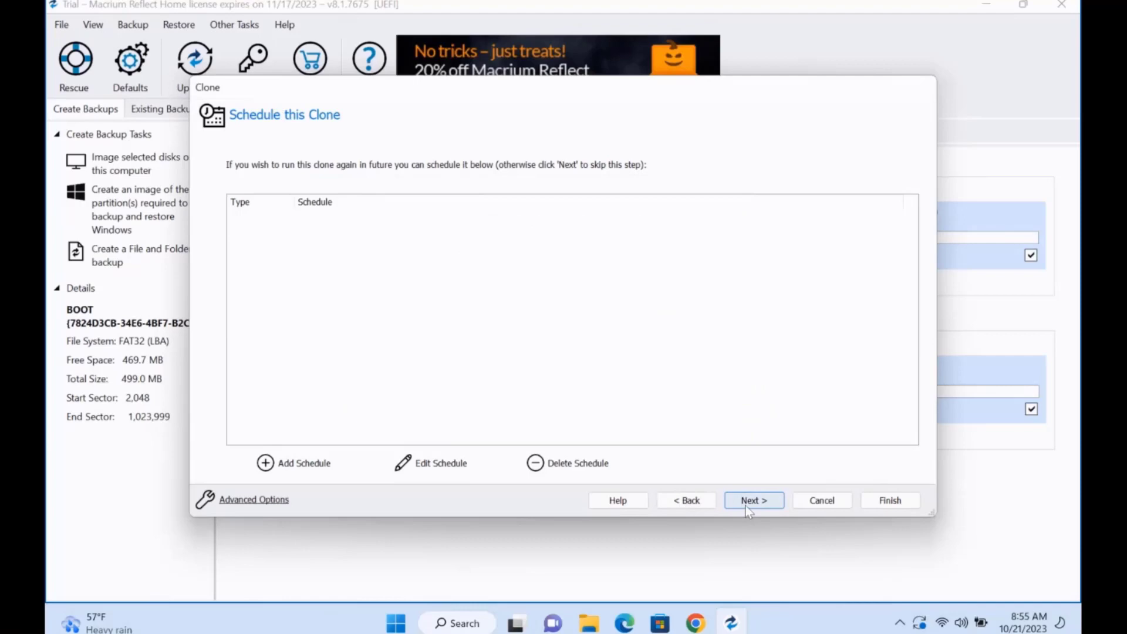
click(889, 498)
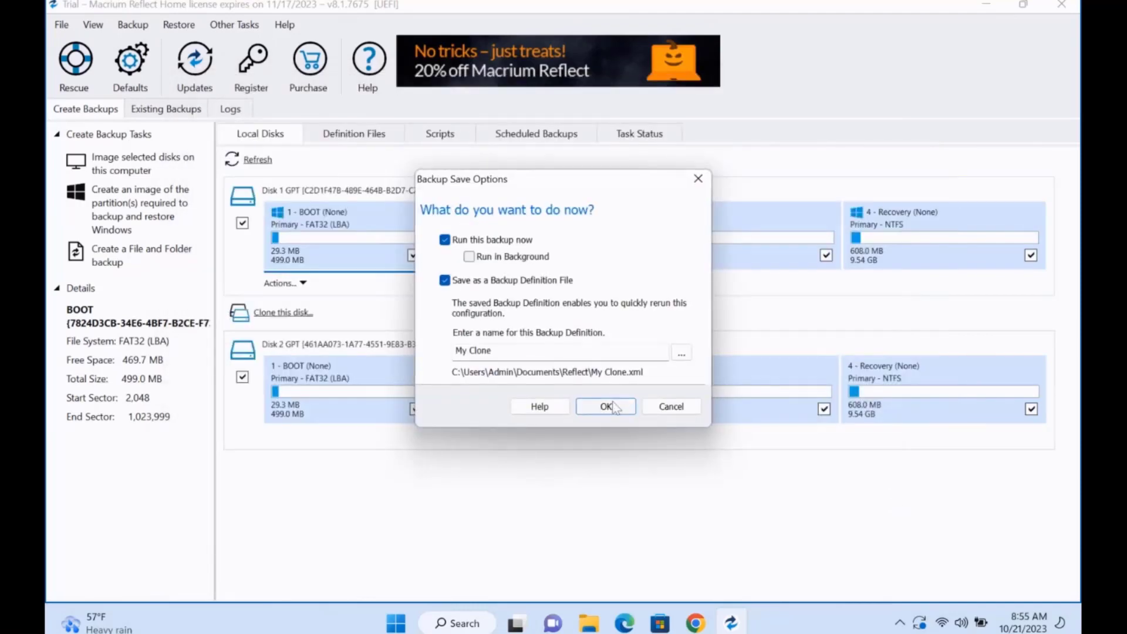
- Run the clone now as 'My Clone', confirm overwriting Disk 2, and close when complete
click(606, 406)
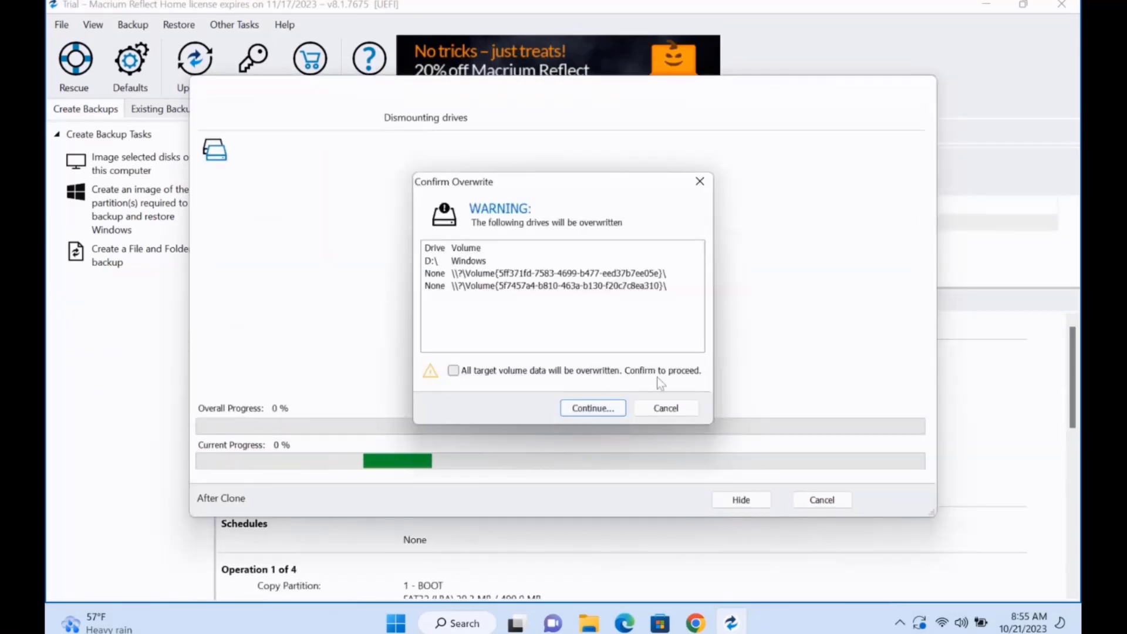
click(454, 370)
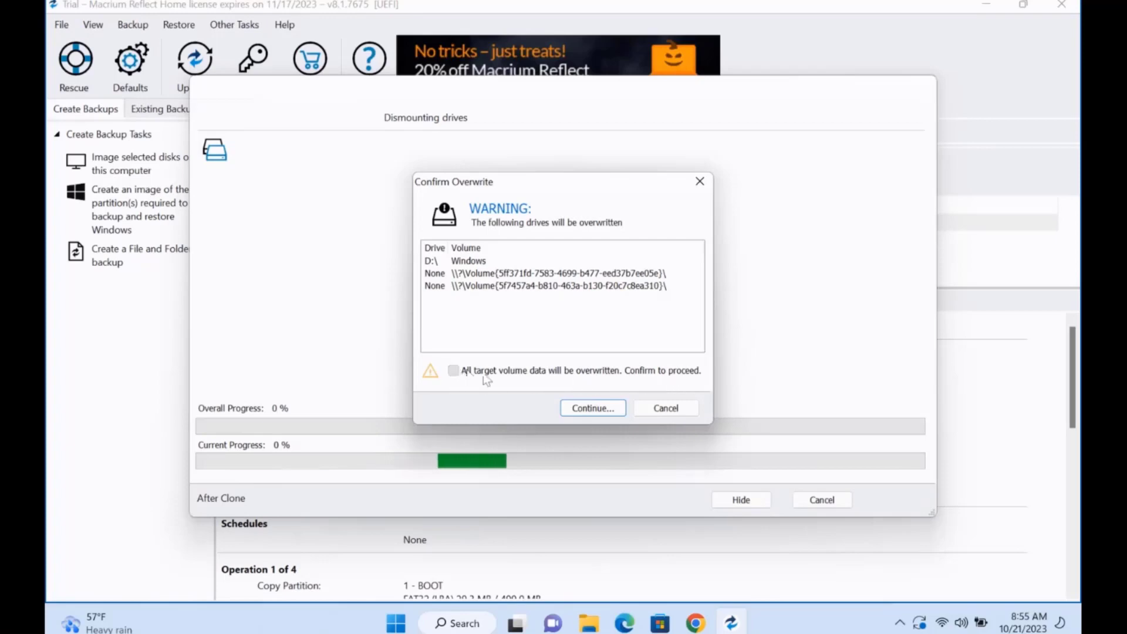
click(602, 409)
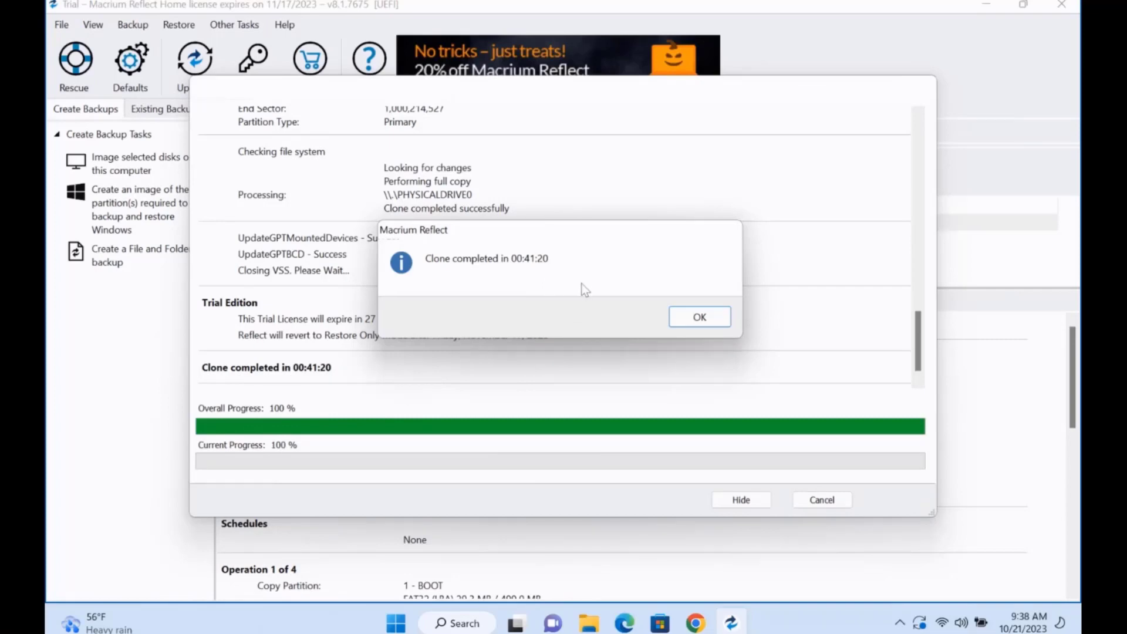
click(699, 318)
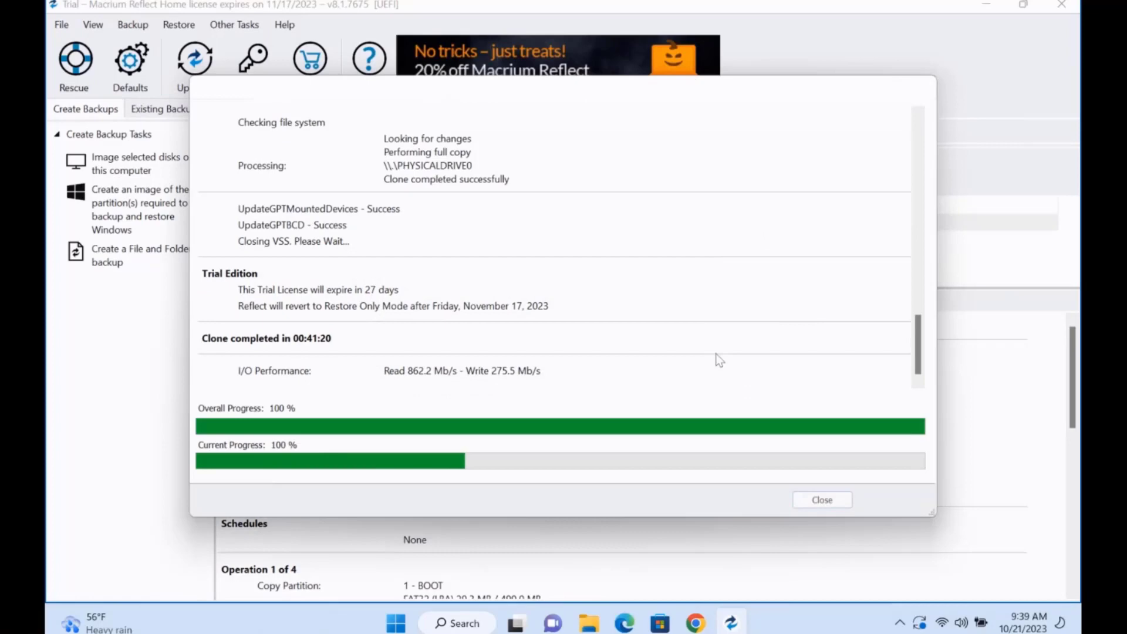
click(814, 495)
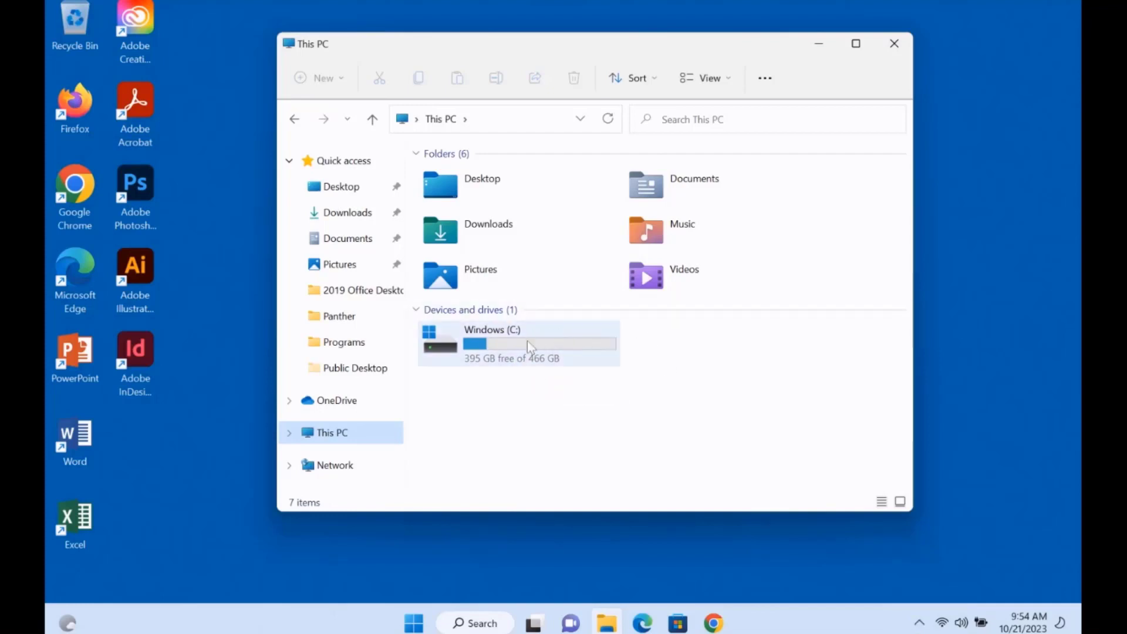
- Close the This PC window with Alt+F4
key(alt+F4)
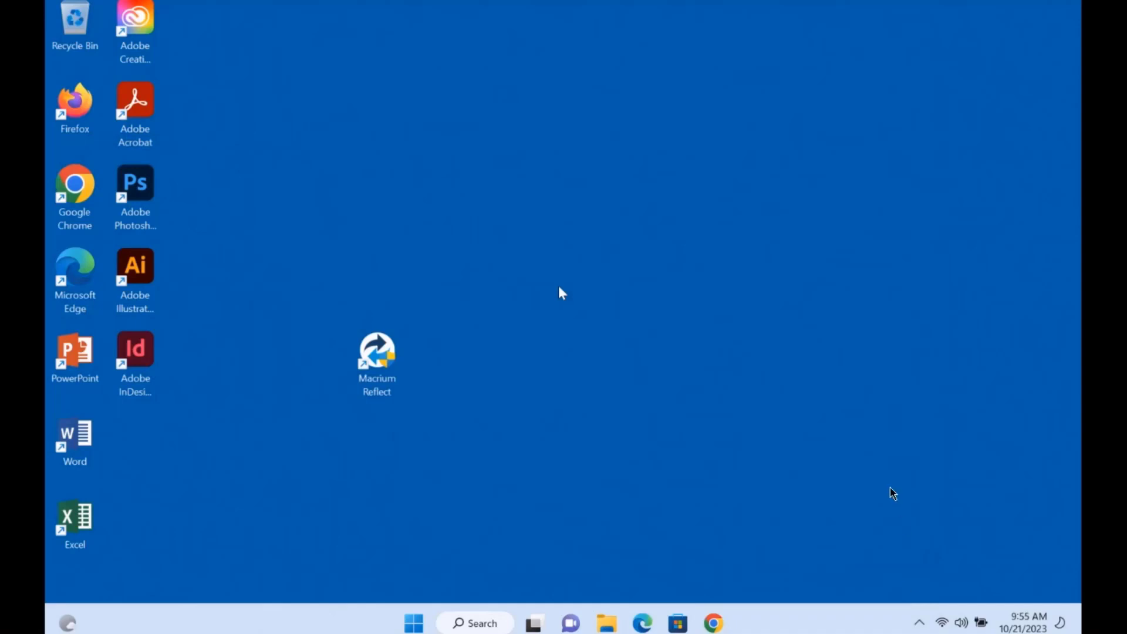